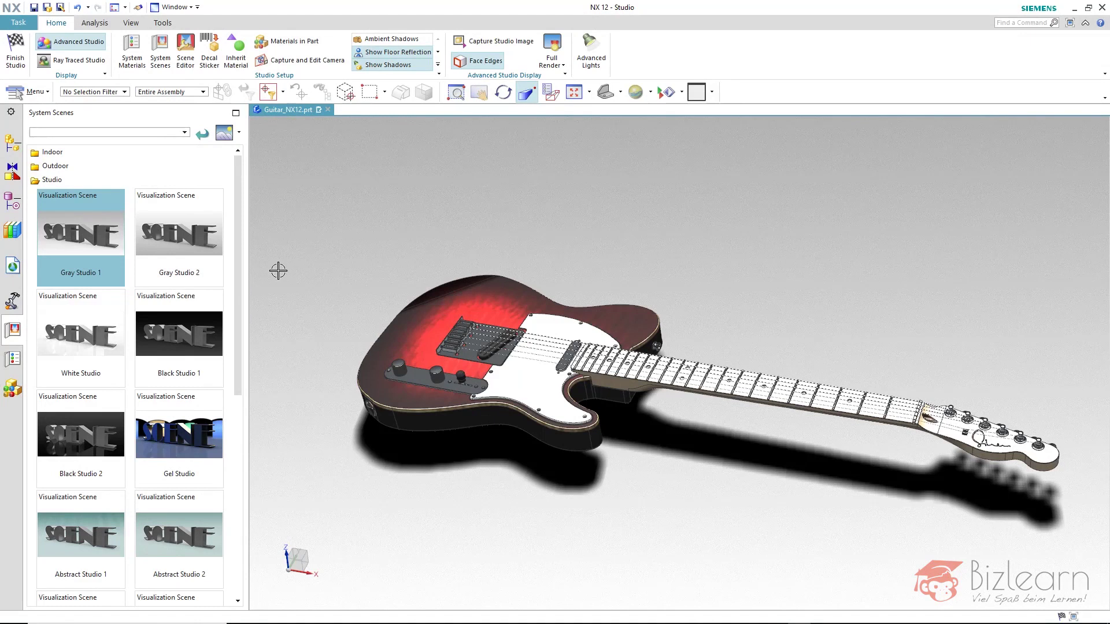
Step: Expand the Outdoor folder in System Scenes to show its four scenes
left_click(116, 165)
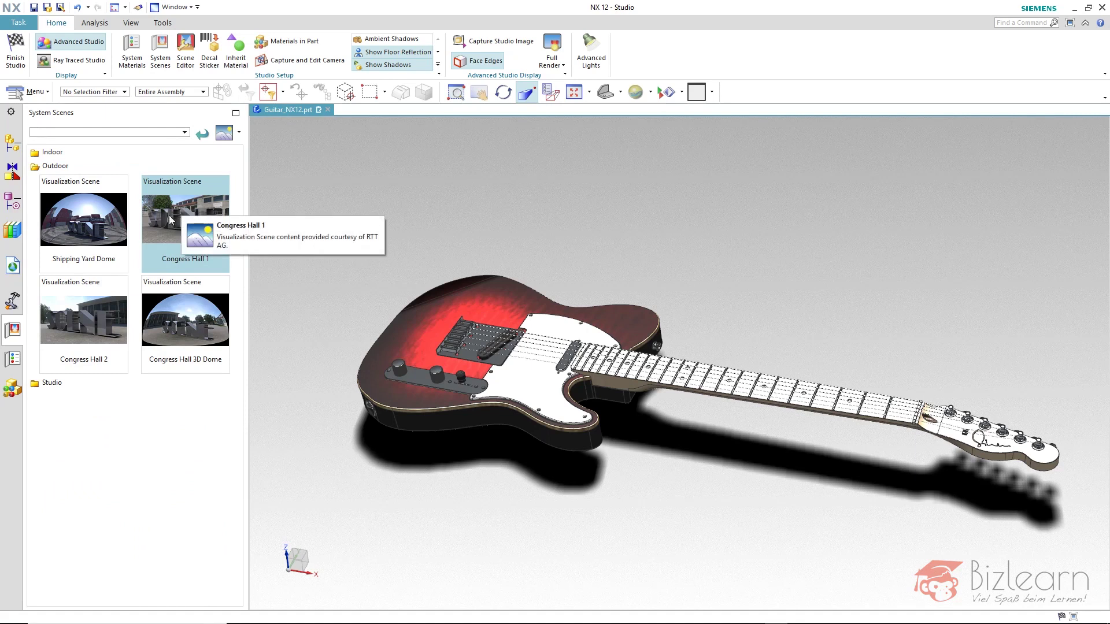
Step: Apply the Congress Hall 1 scene, orbit the guitar edge-on, and open Scene Editor
left_click(167, 238)
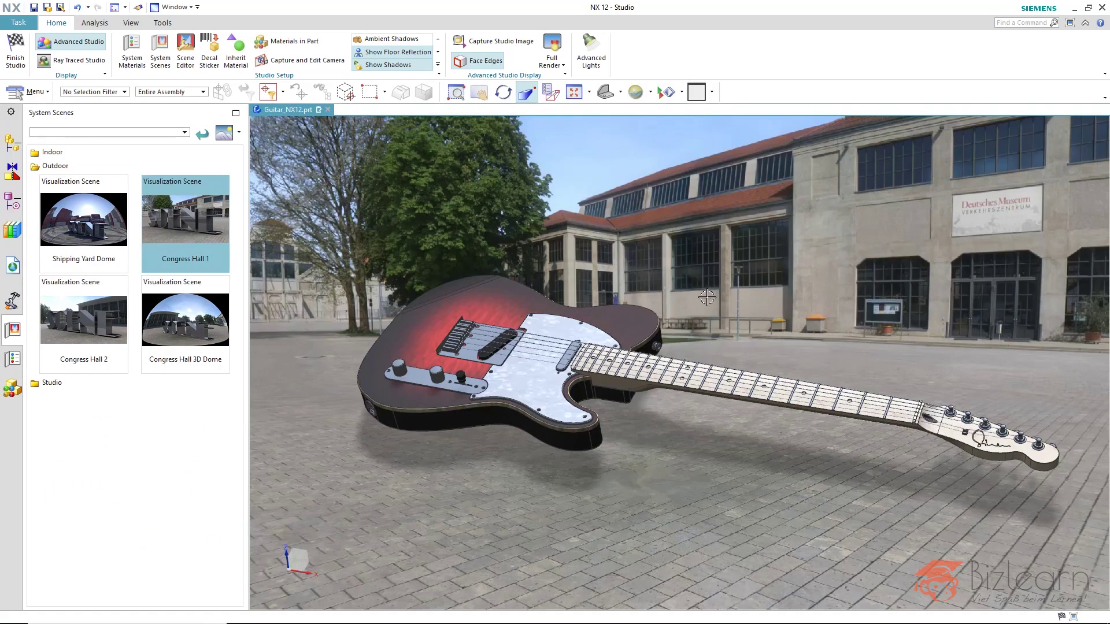
mouse_move(707, 300)
middle_mouse_down()
mouse_move(719, 261)
mouse_move(718, 284)
middle_mouse_up()
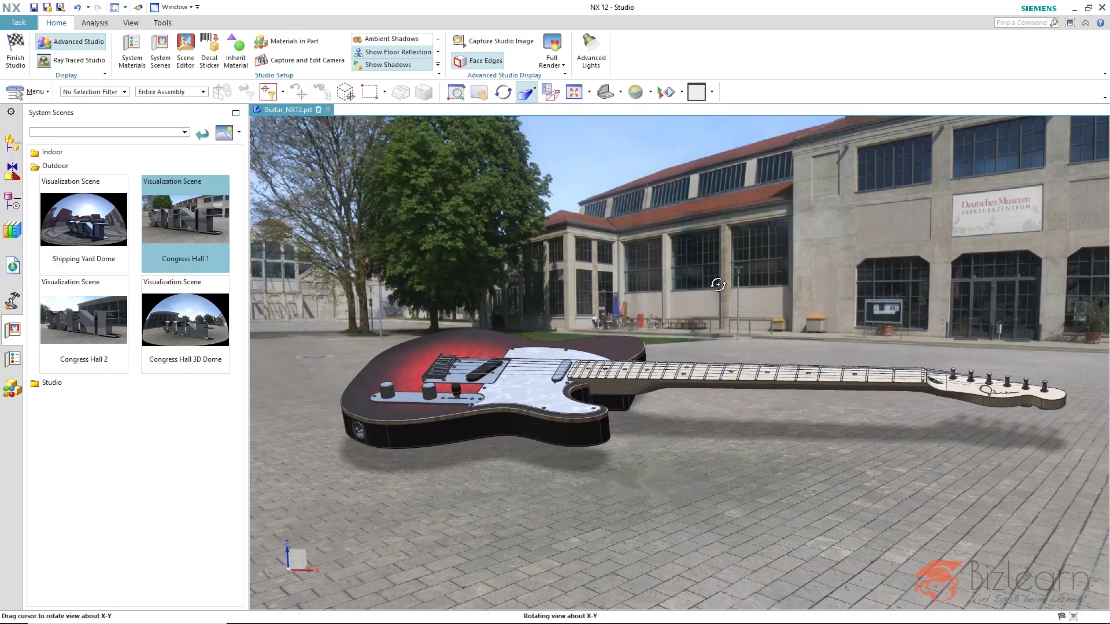
left_click_drag(717, 275, 719, 271)
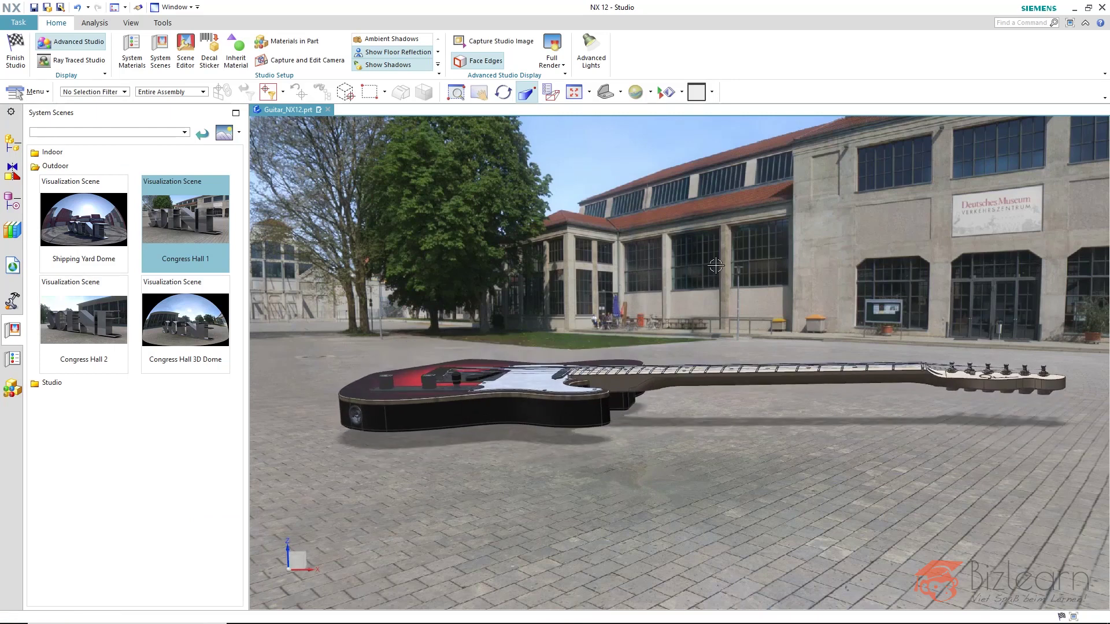
left_click(186, 59)
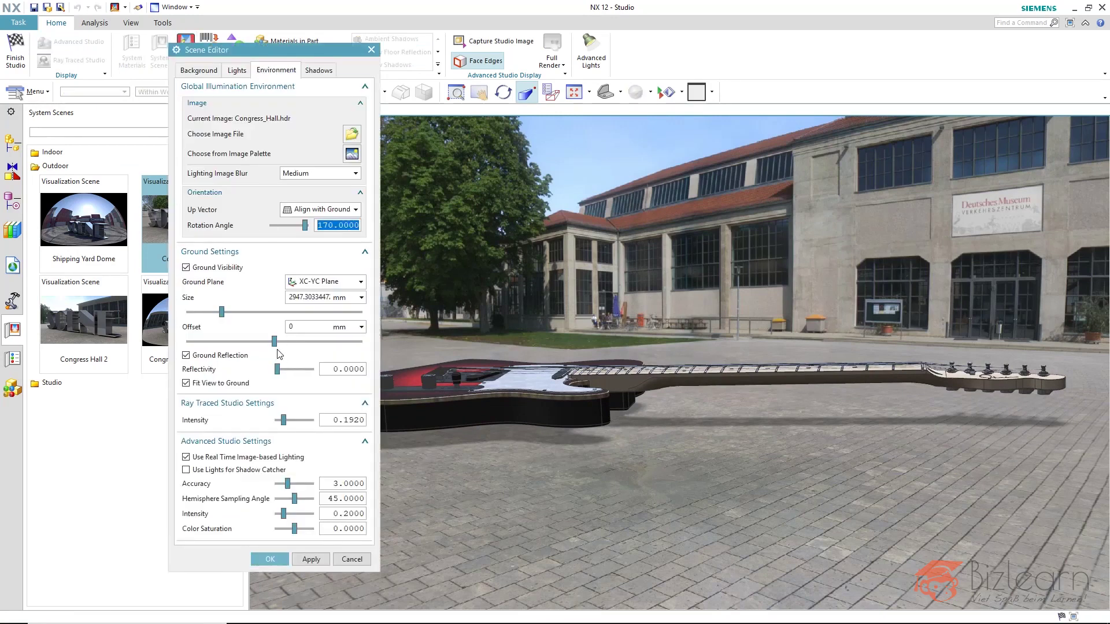
Step: Raise the Ground Settings offset slider to 5 mm, then to 9.3 mm
left_click_drag(276, 345, 300, 338)
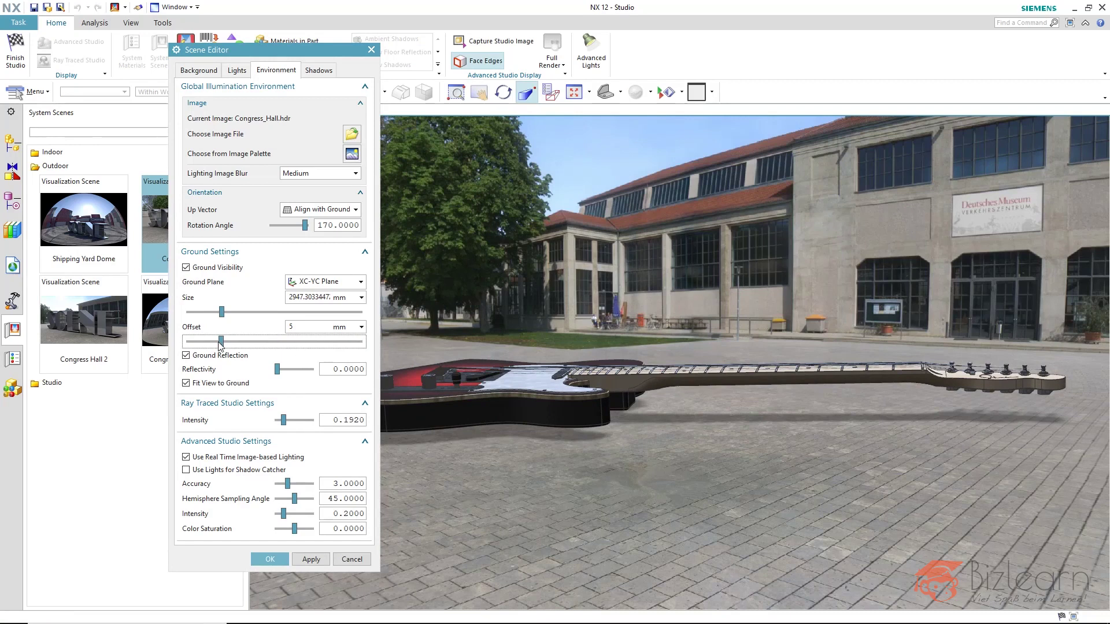
left_click_drag(222, 343, 245, 341)
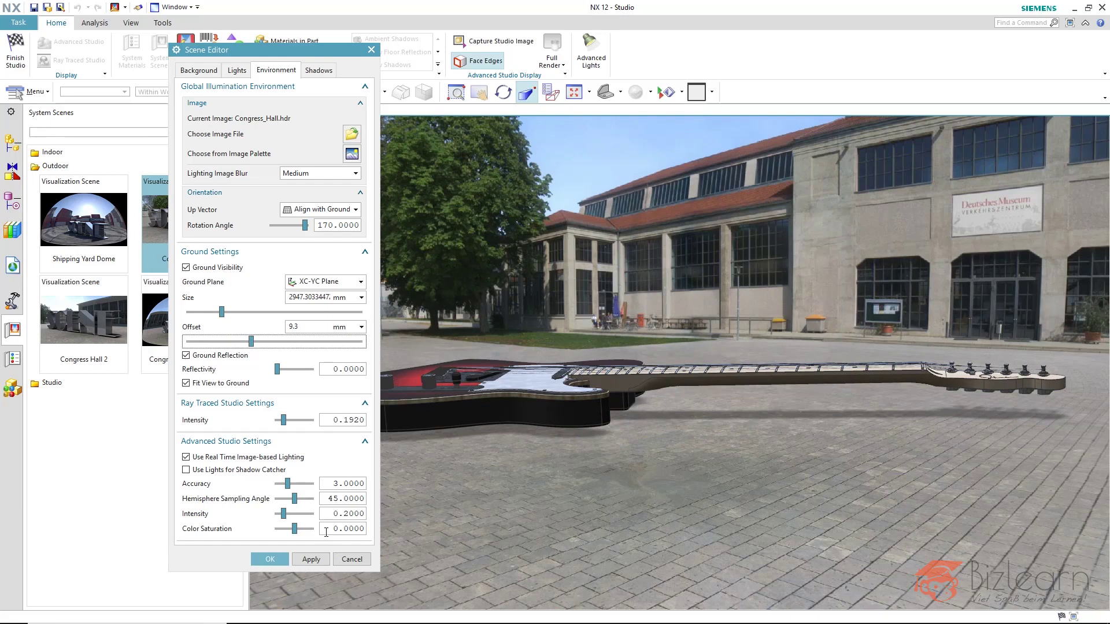
left_click(270, 559)
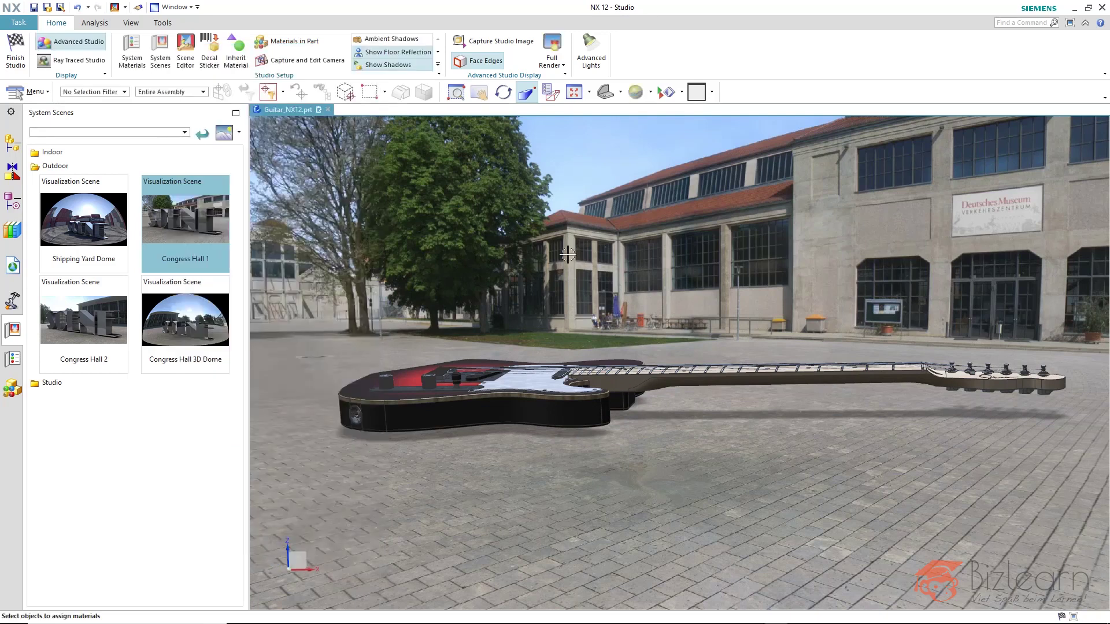
middle_click_drag(568, 255, 569, 289)
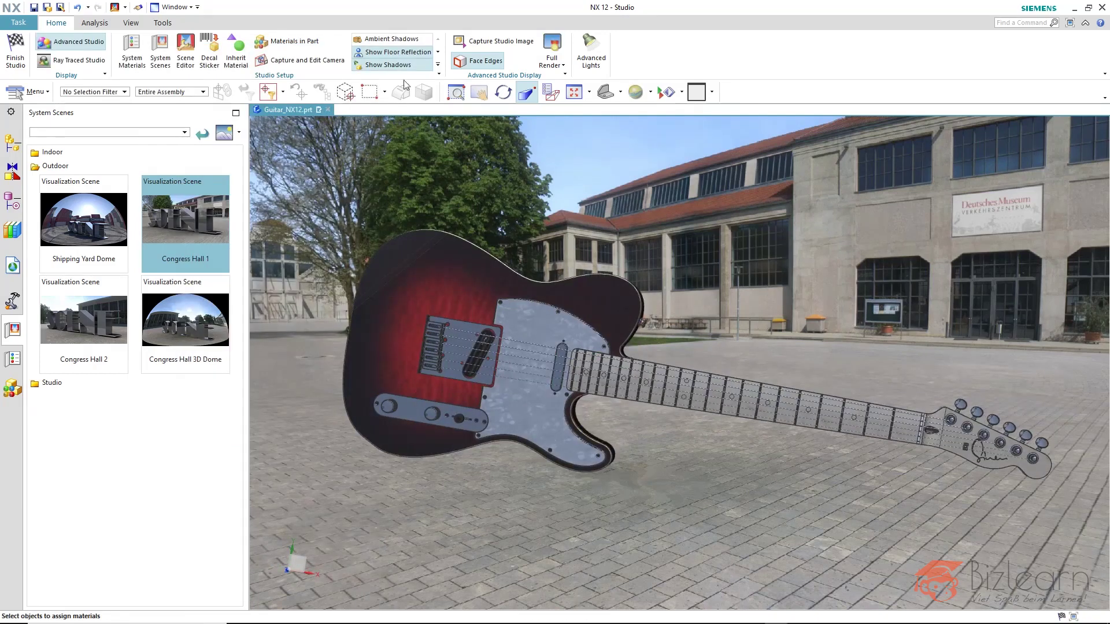
left_click(438, 66)
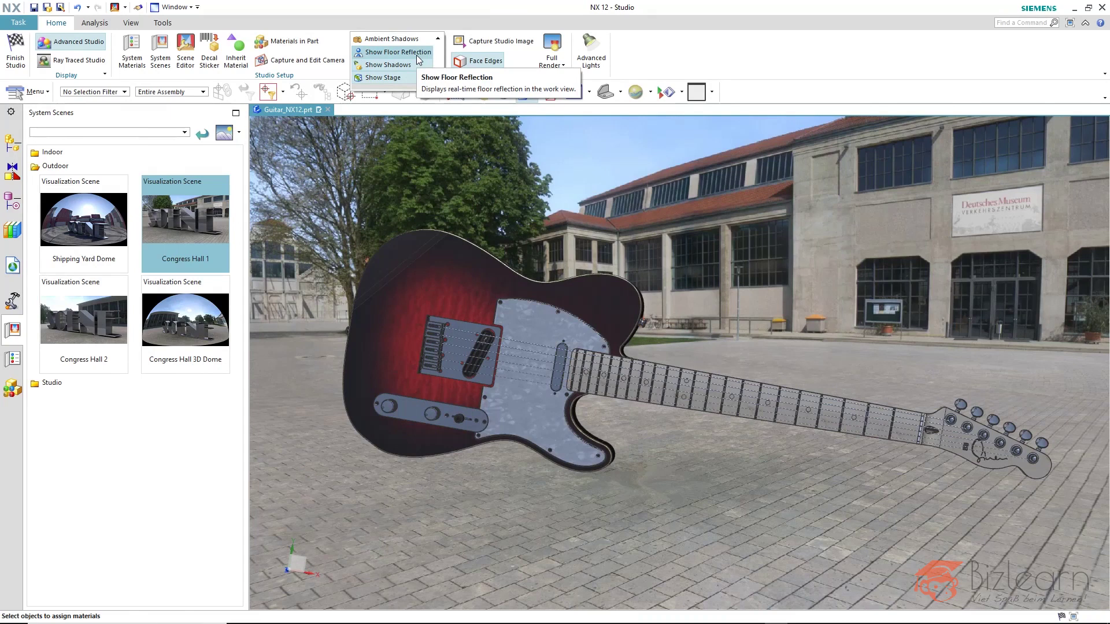
left_click(184, 50)
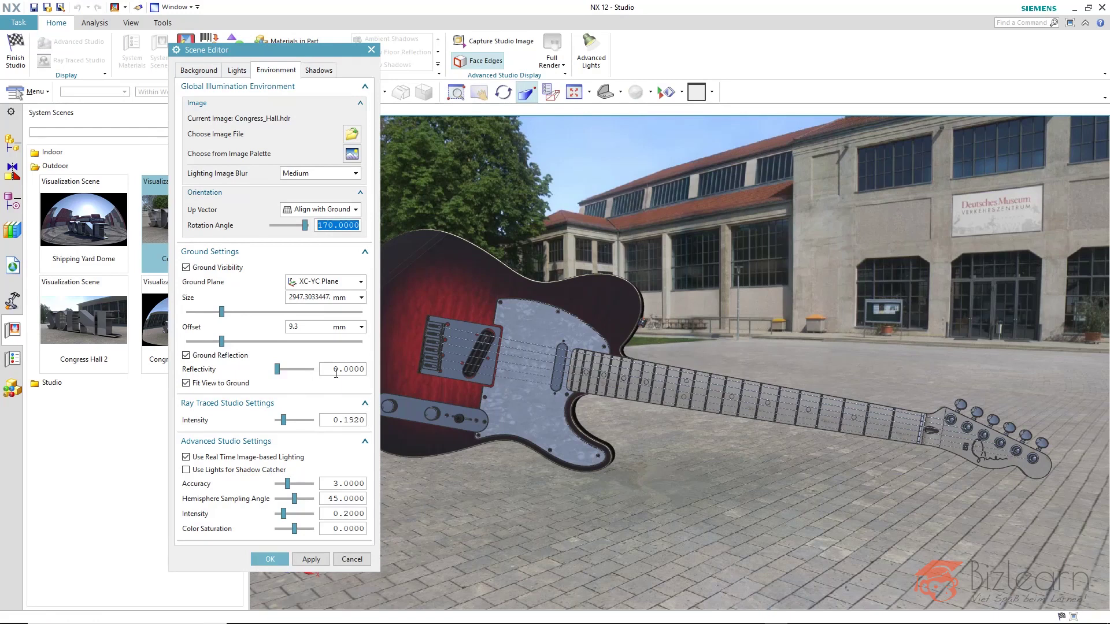
left_click(351, 559)
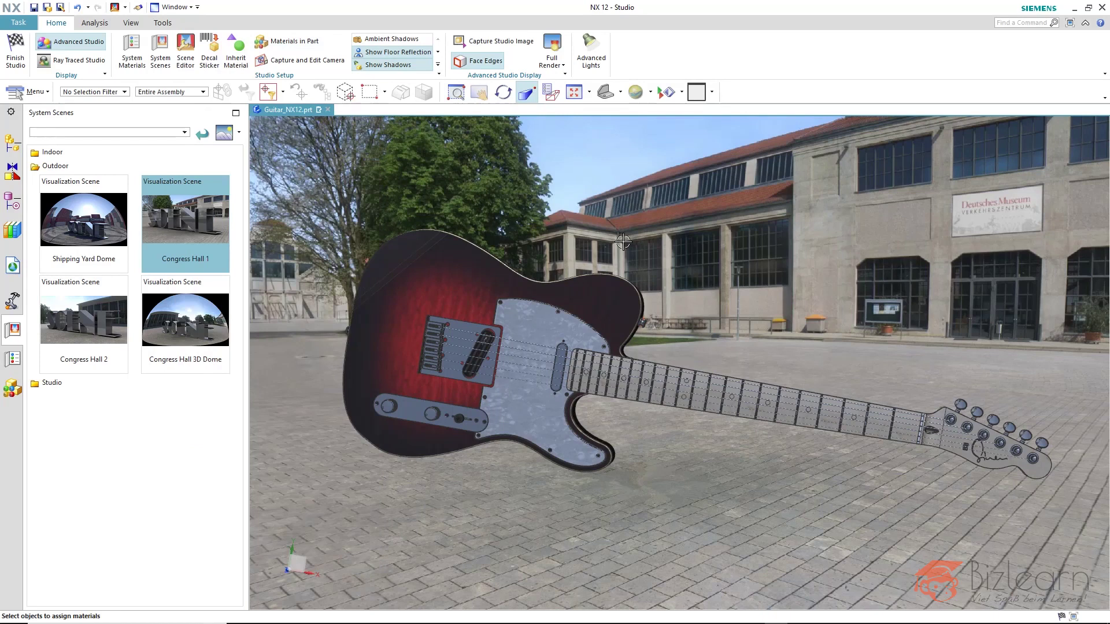
middle_click_drag(704, 278, 706, 209)
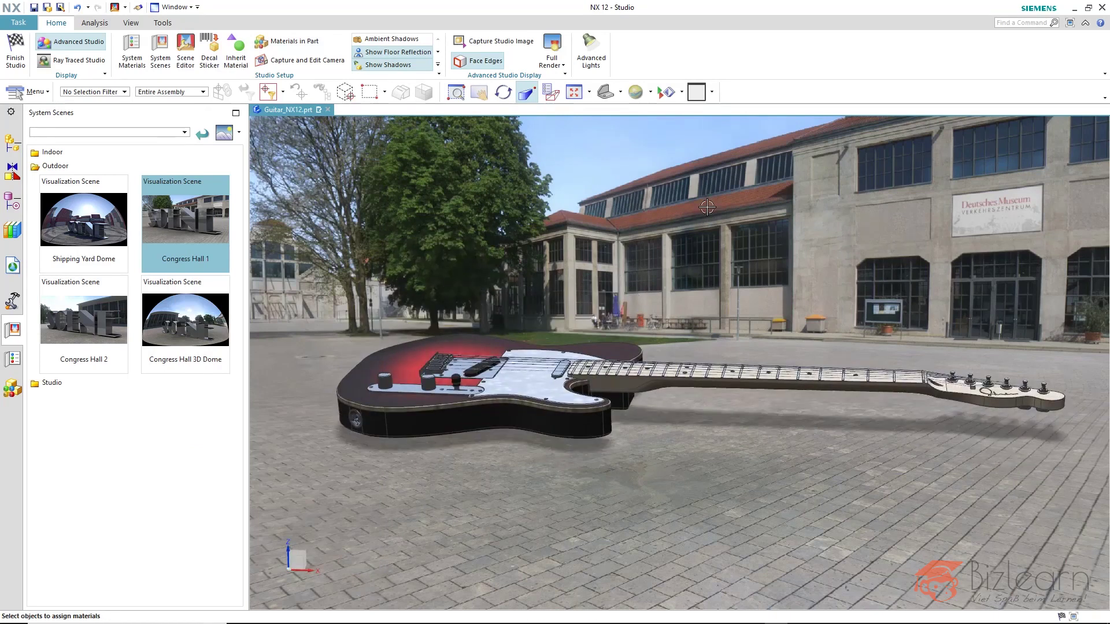
Step: In Scene Editor's Background settings, change the background type to Image File
left_click(184, 58)
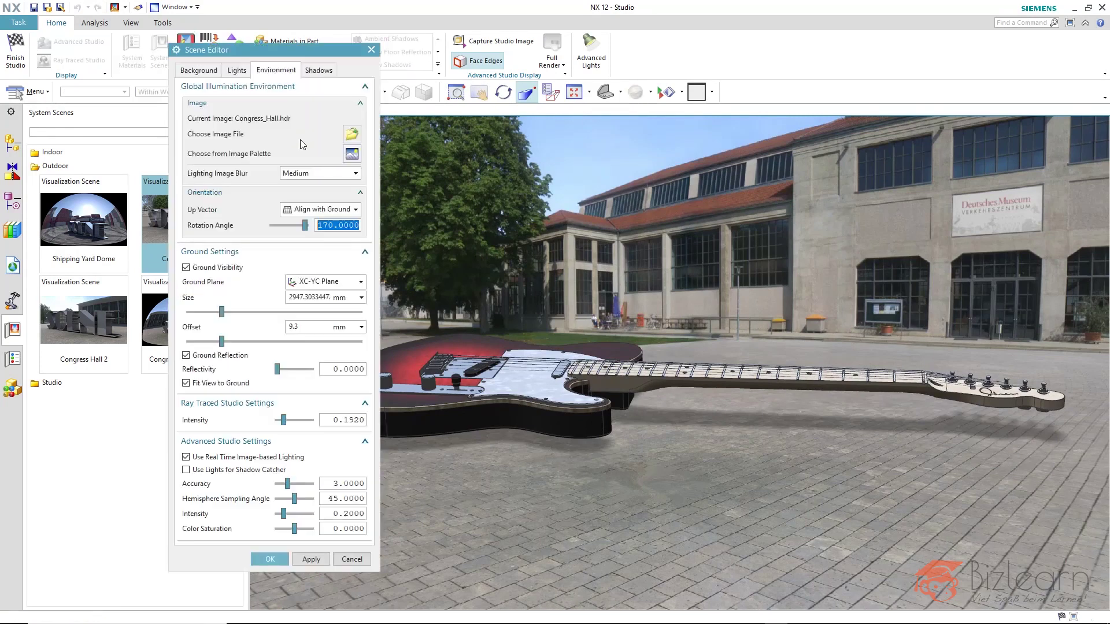
left_click(199, 71)
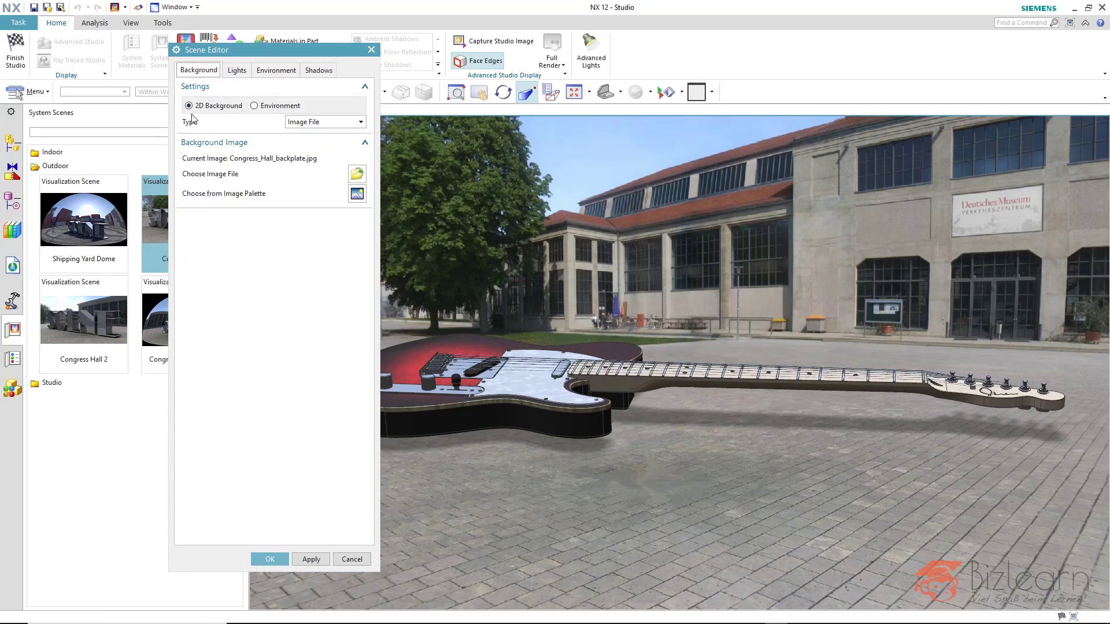
left_click(319, 122)
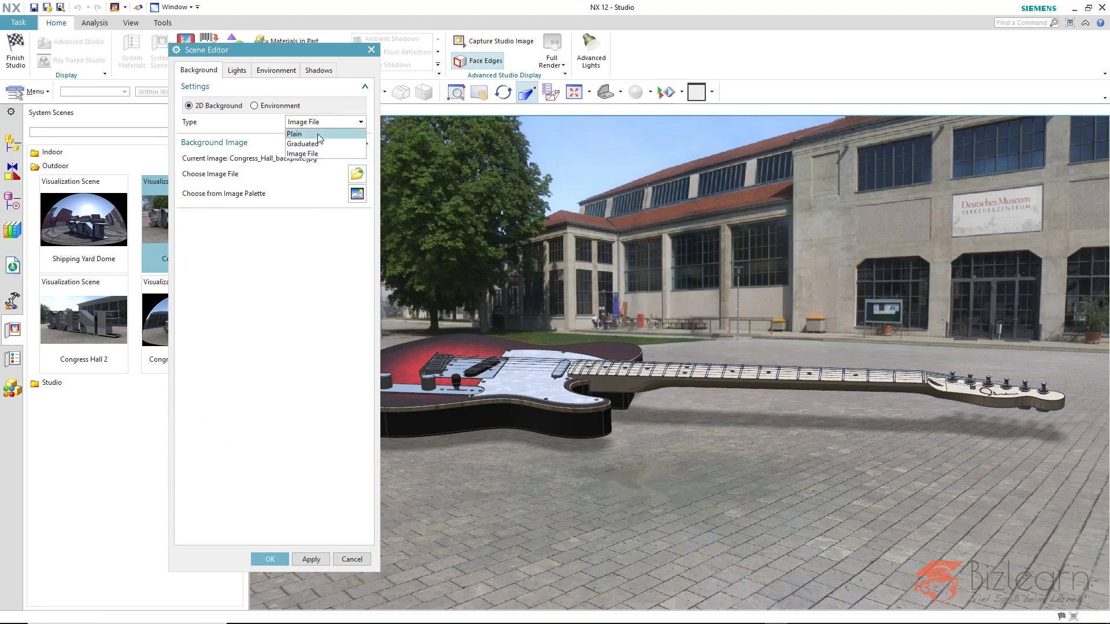
left_click(318, 134)
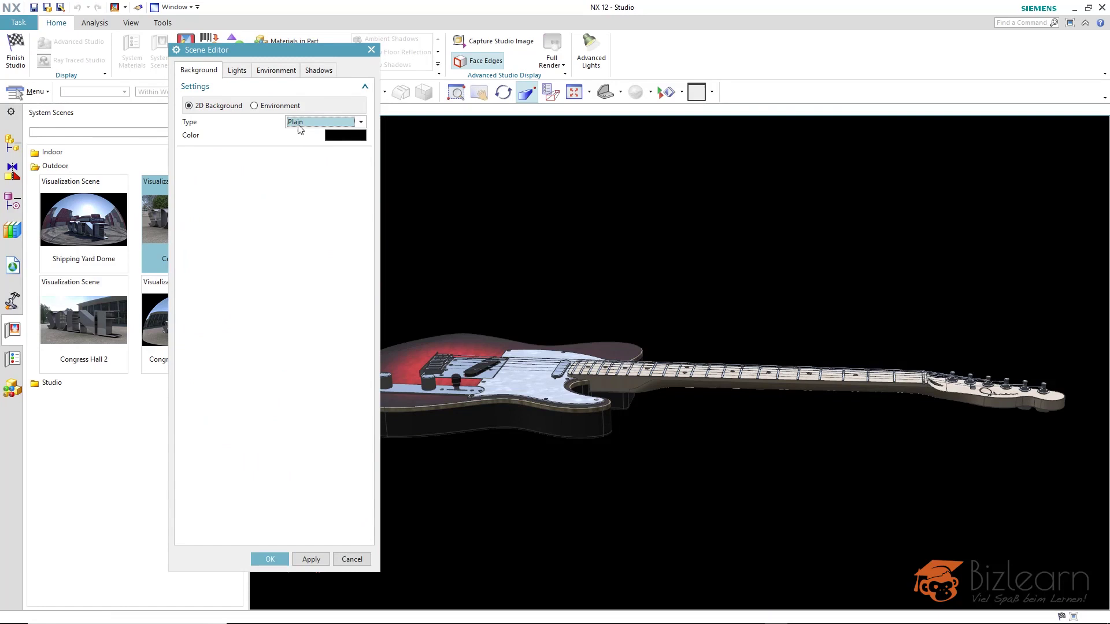
left_click(300, 128)
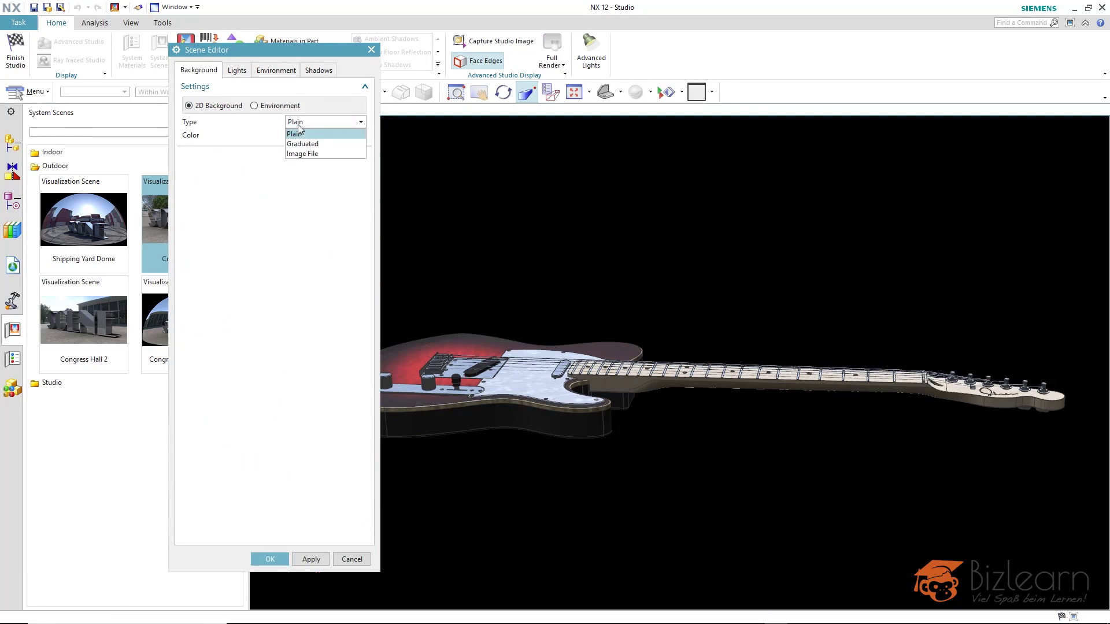
left_click(315, 153)
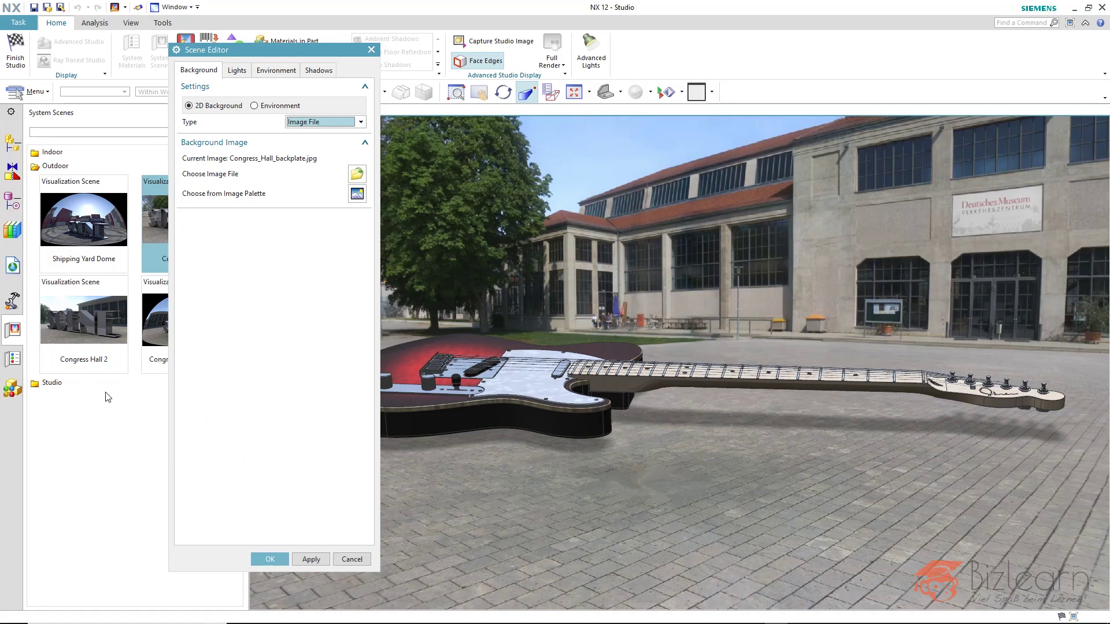
Step: Show the Studio scene presets and keep Image File as the background type
left_click(84, 383)
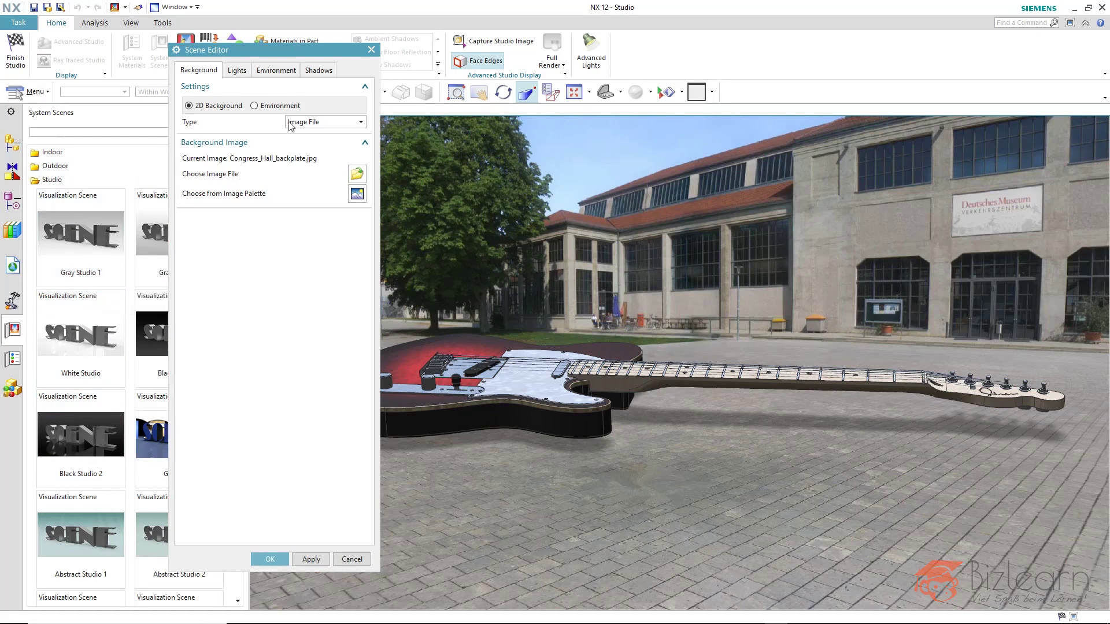
left_click(313, 126)
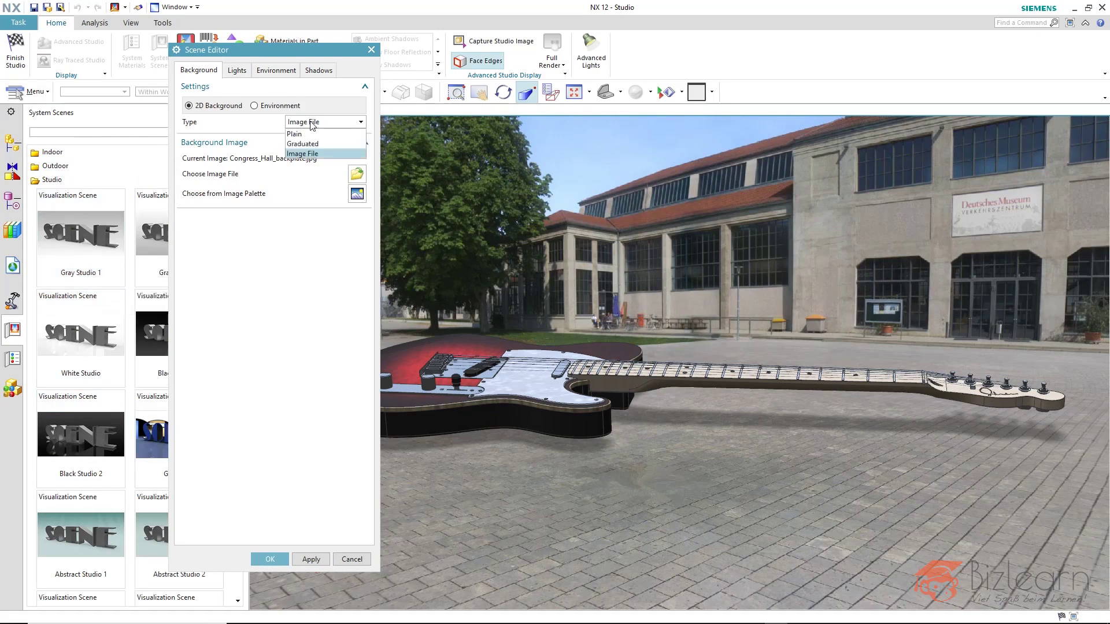
left_click(307, 153)
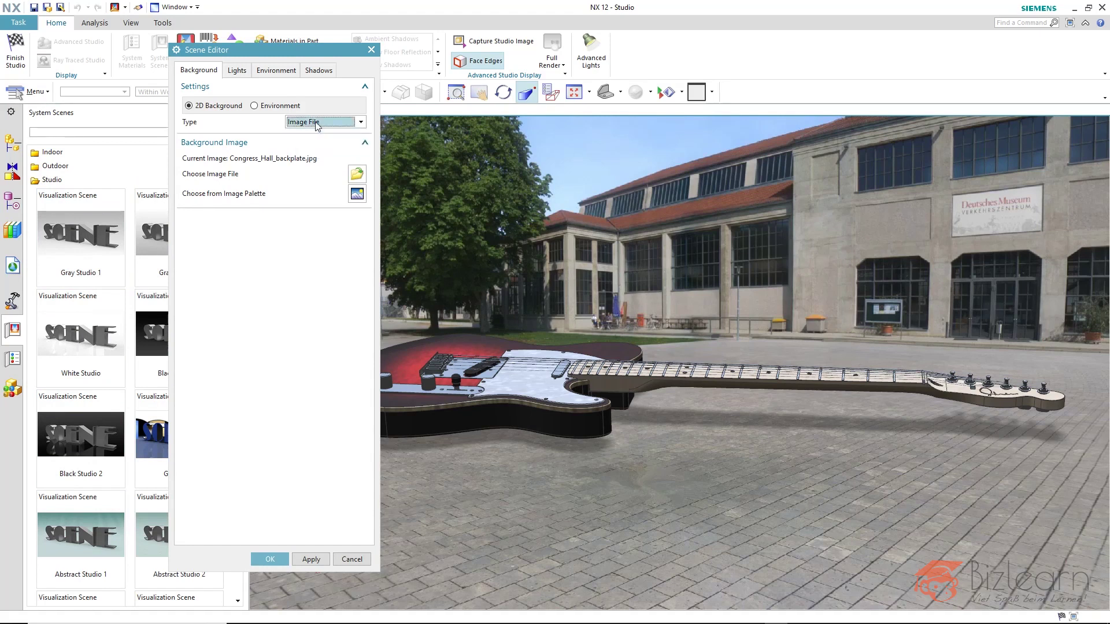
Step: Set Desktop ground.jpg as the background image, then snap the view to top
left_click(357, 173)
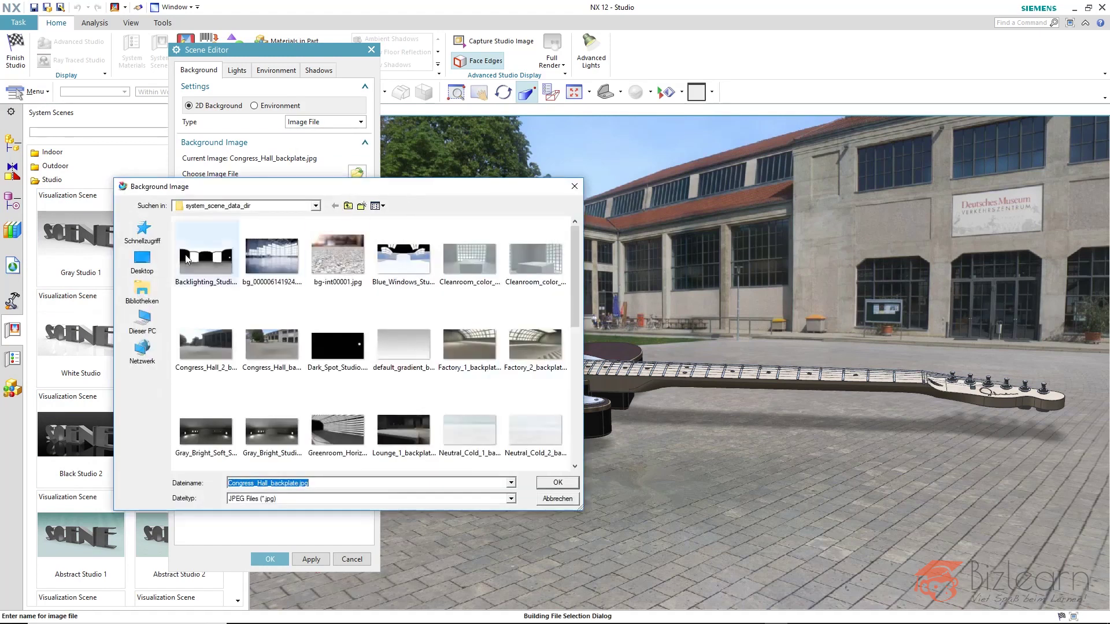
left_click(143, 263)
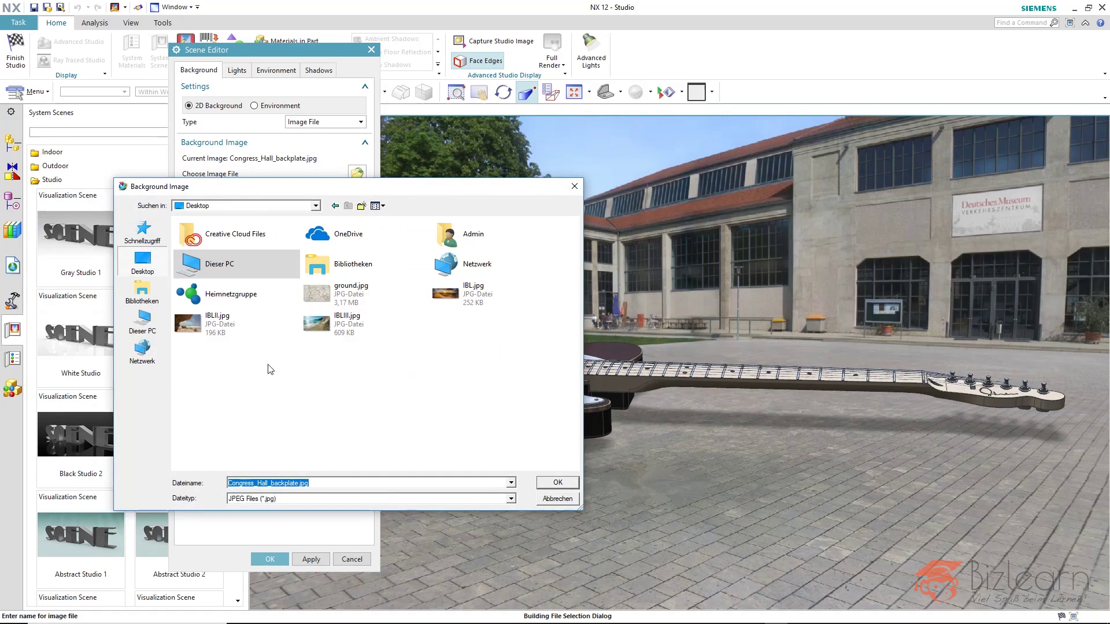
left_click(318, 295)
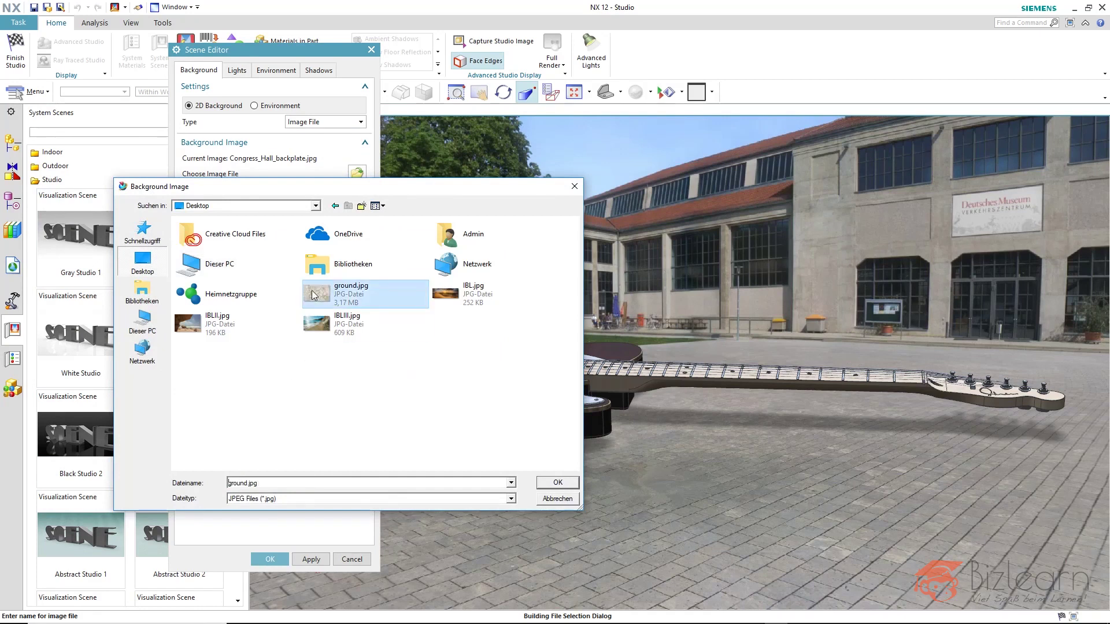
left_click(557, 483)
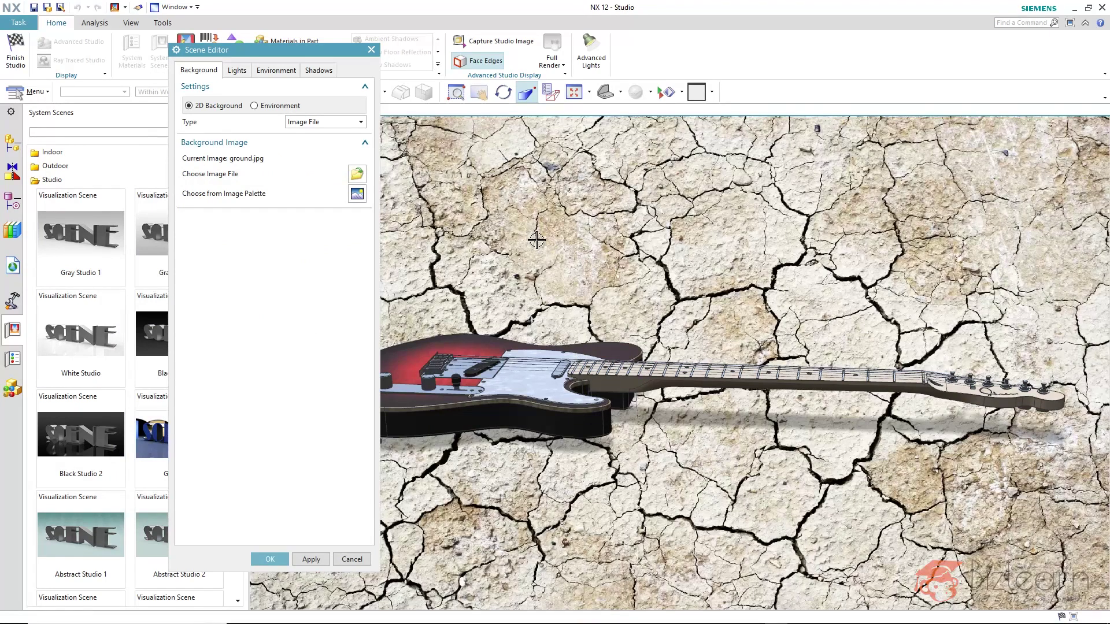
middle_click_drag(648, 260, 663, 323)
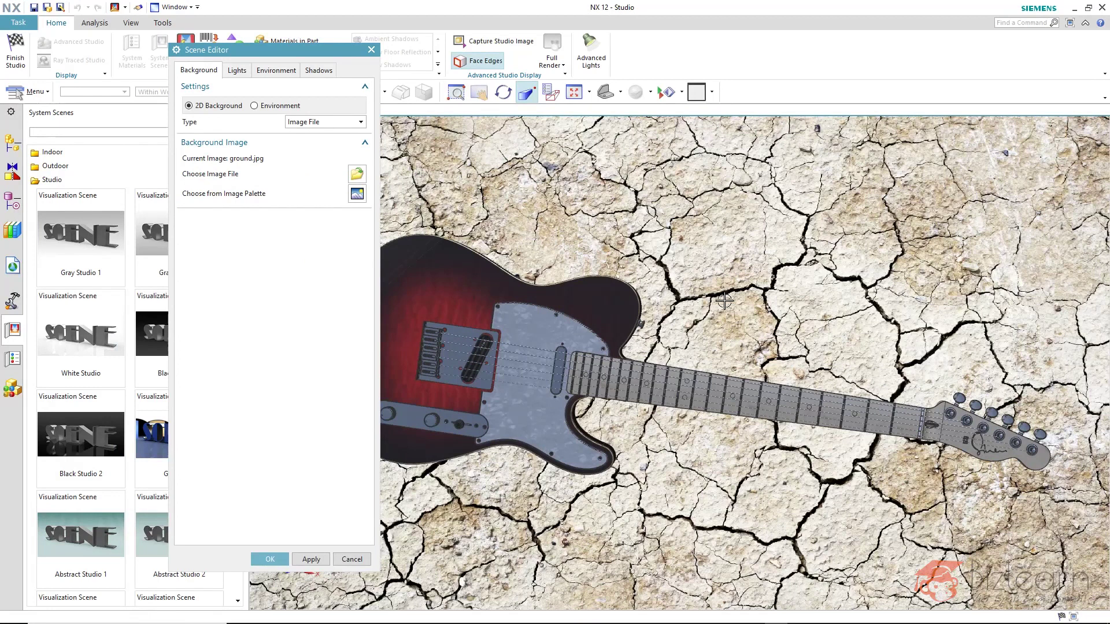
key("F8")
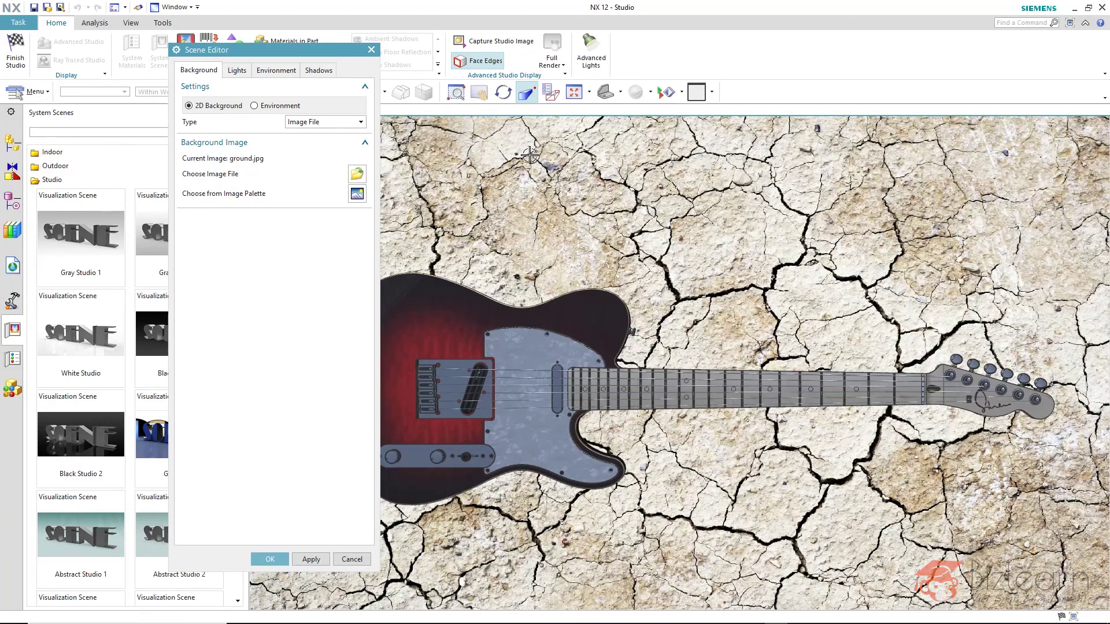
Step: On the Environment tab, choose IBLII.jpg from the Desktop as the lighting image
left_click(274, 72)
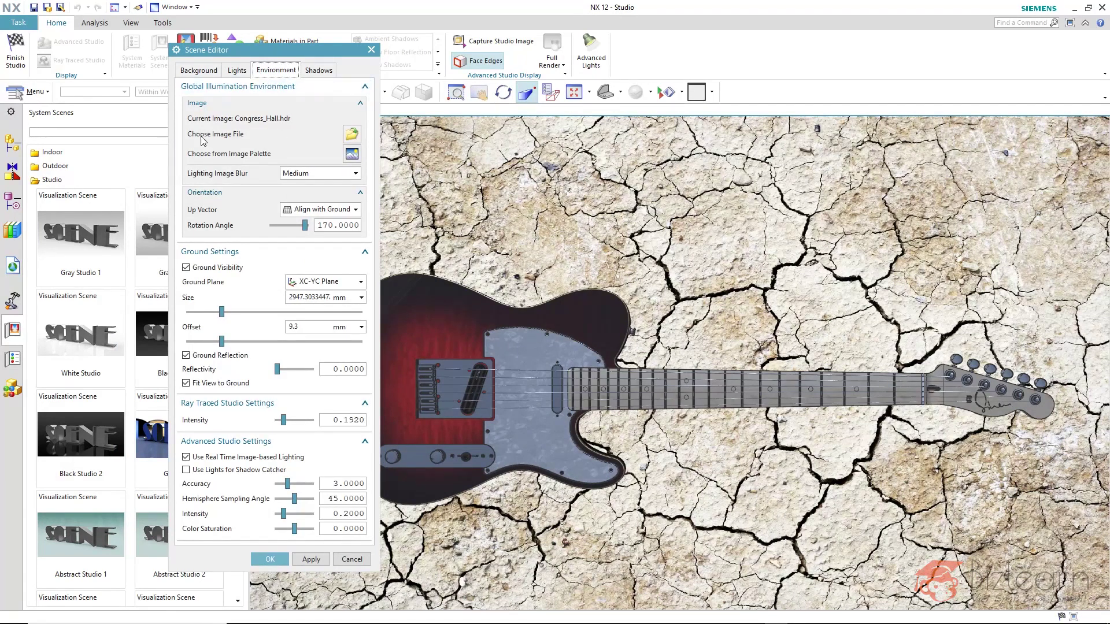
left_click(352, 135)
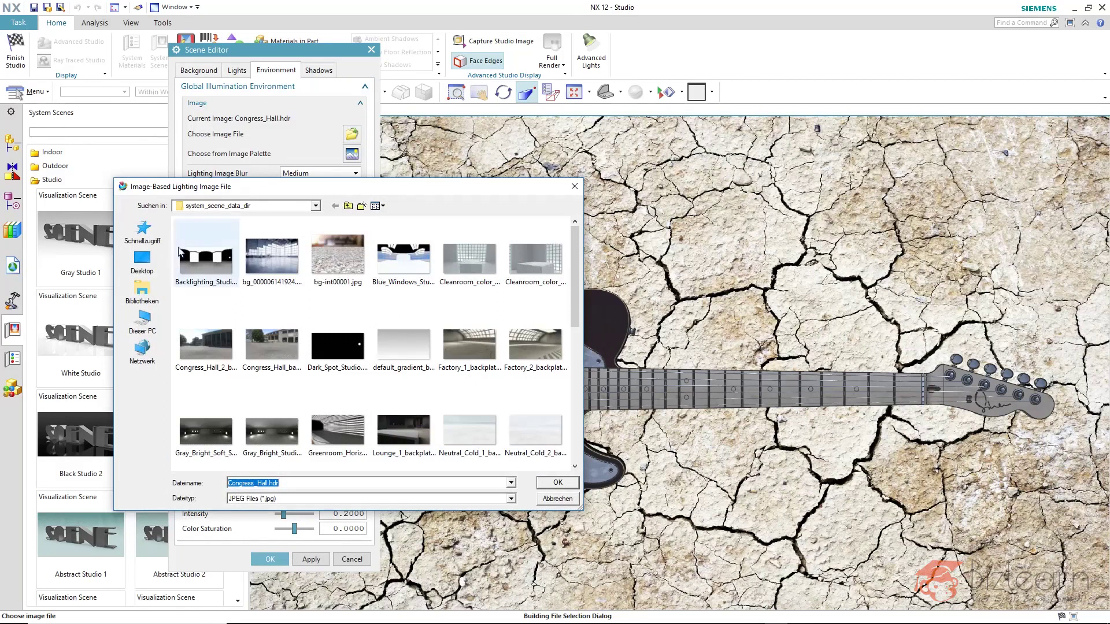
left_click(143, 263)
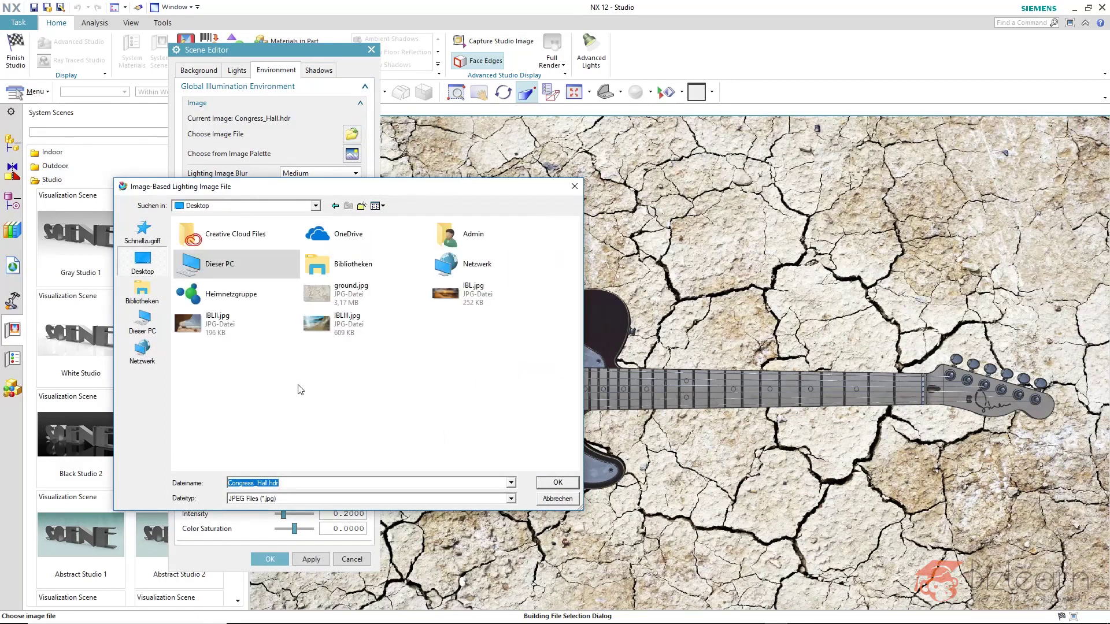
left_click(197, 333)
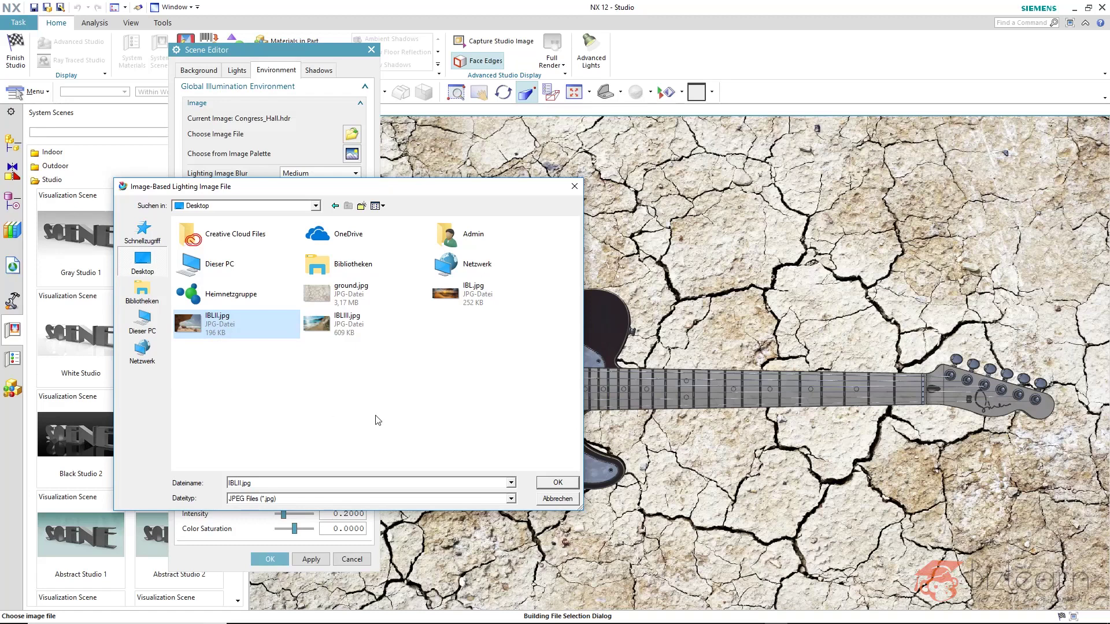
left_click(552, 482)
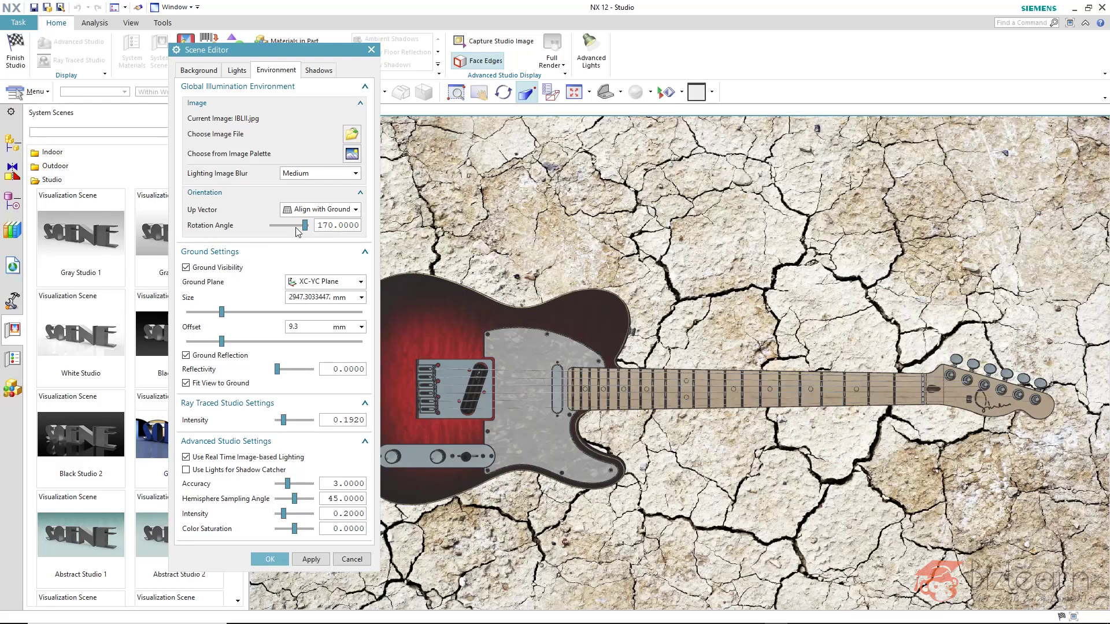
Step: Set the lighting image rotation angle to -100.680 and close Scene Editor with OK
left_click_drag(297, 229, 289, 231)
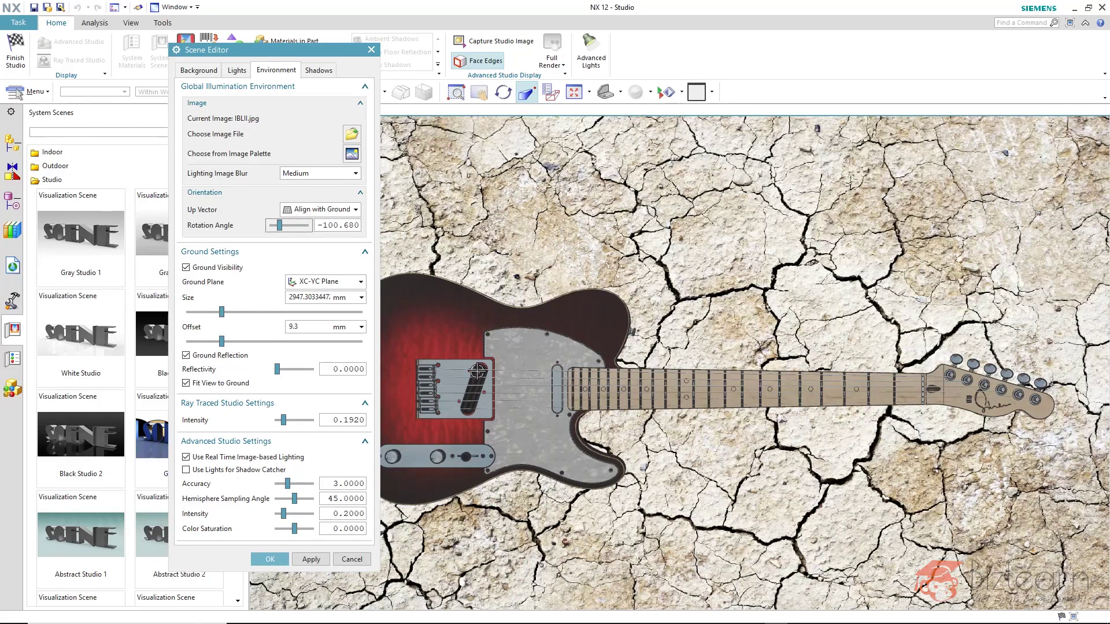
left_click(270, 559)
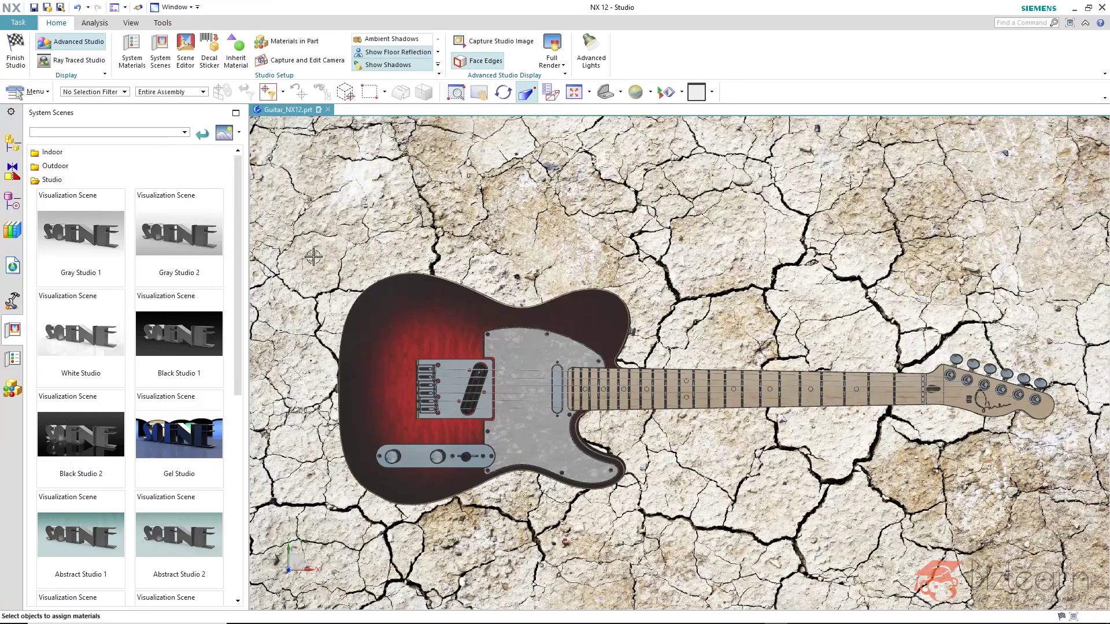